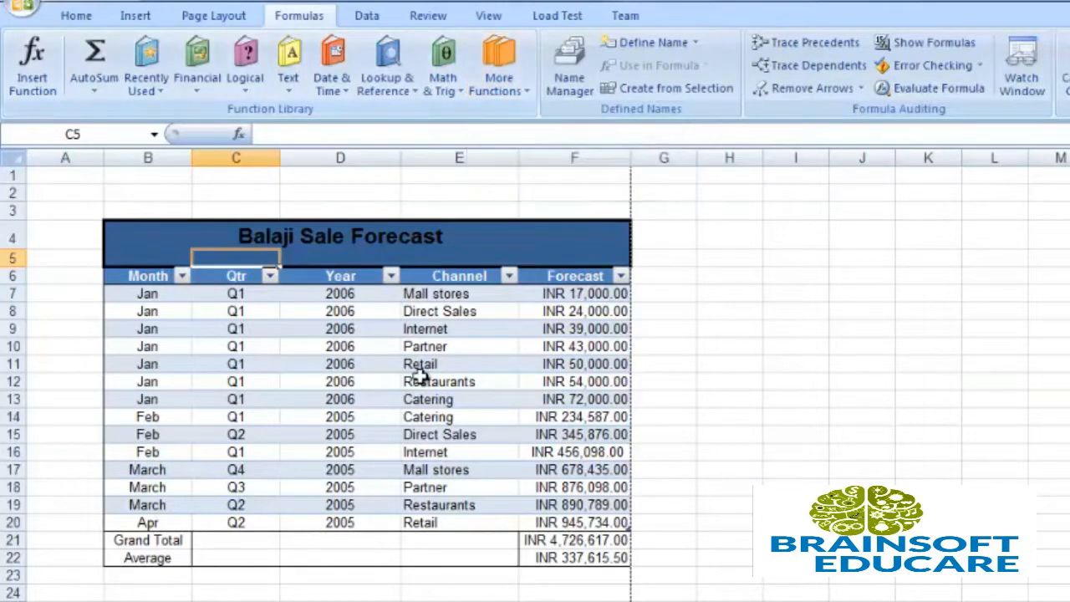
- Enter the label "Minimum" in cell B24, two rows below the Average row
click(549, 590)
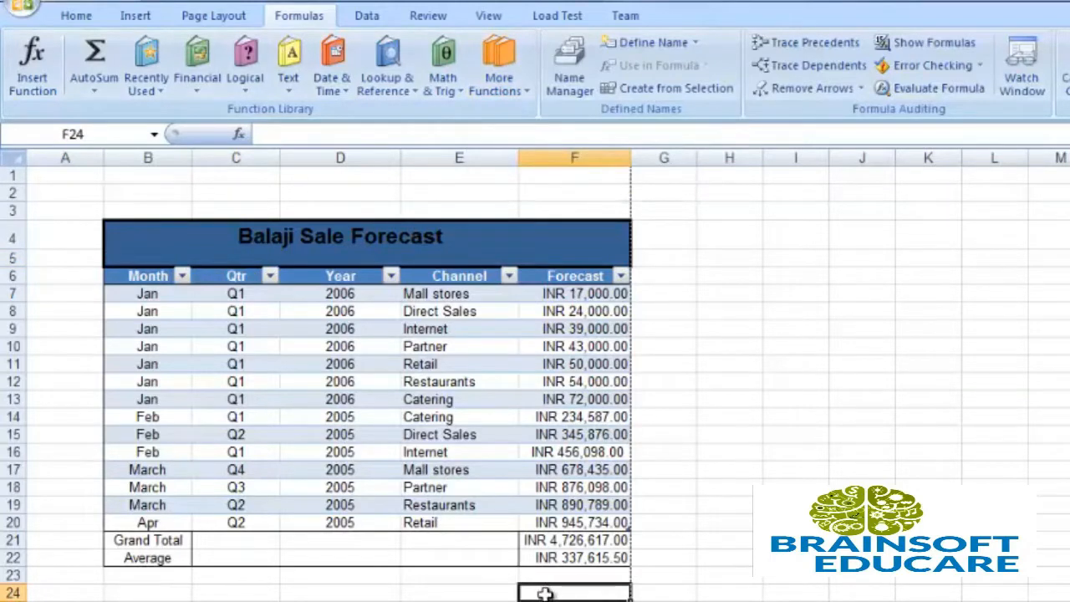
click(94, 93)
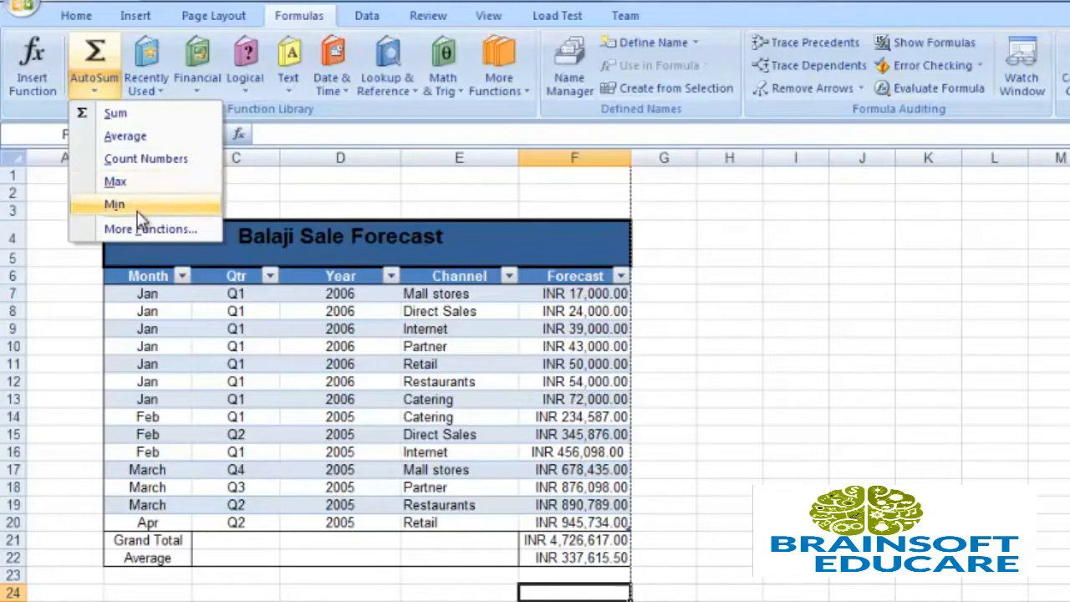
click(150, 595)
click(148, 593)
text(Min)
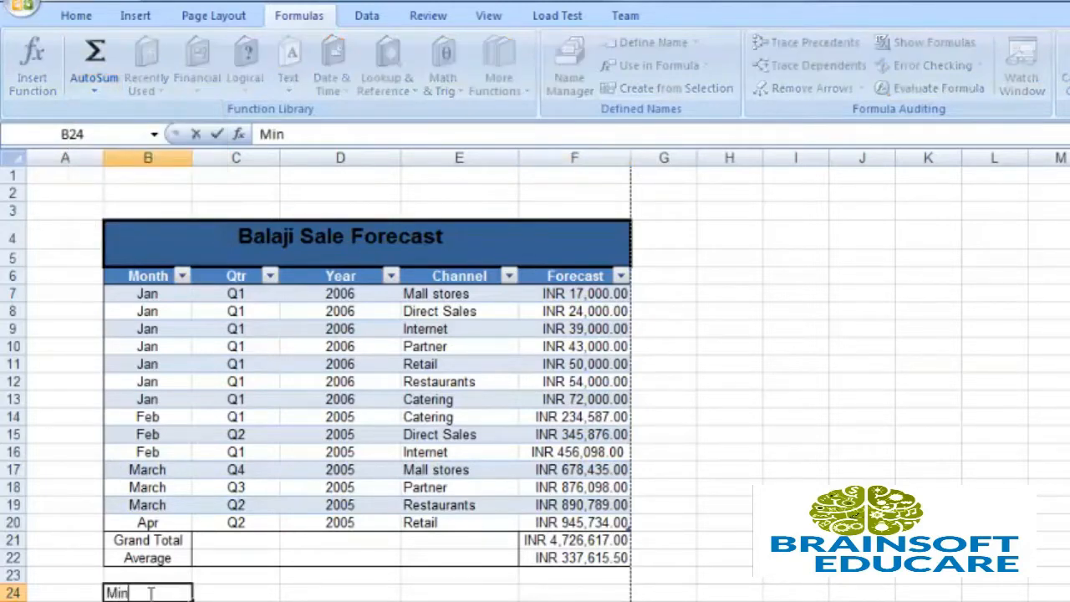
text(imums)
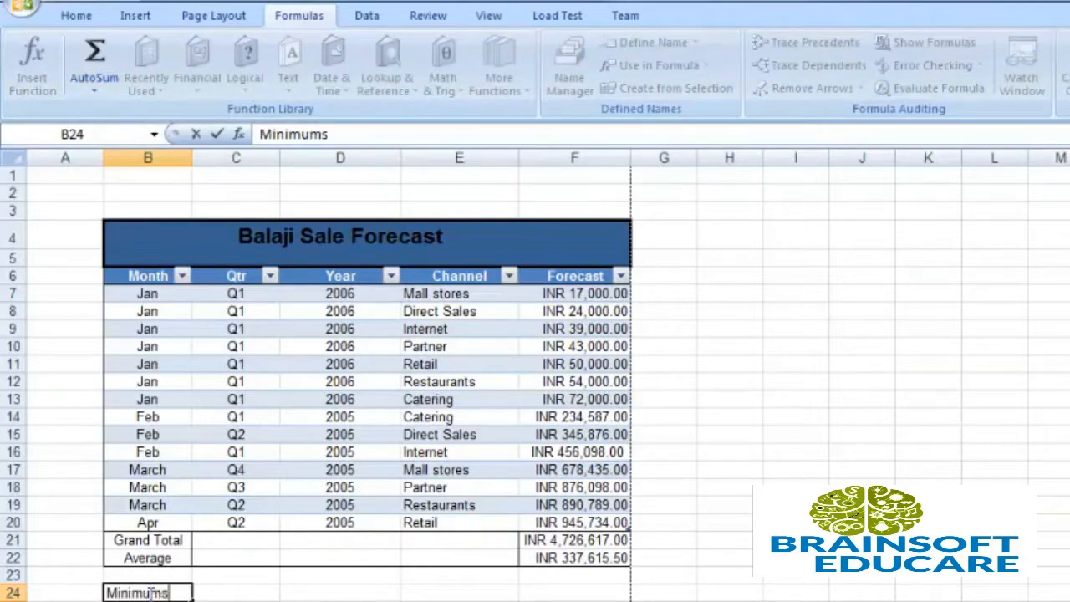
key(BackSpace)
- Insert a MIN function in cell F24 that covers the Forecast column's monthly values
click(543, 592)
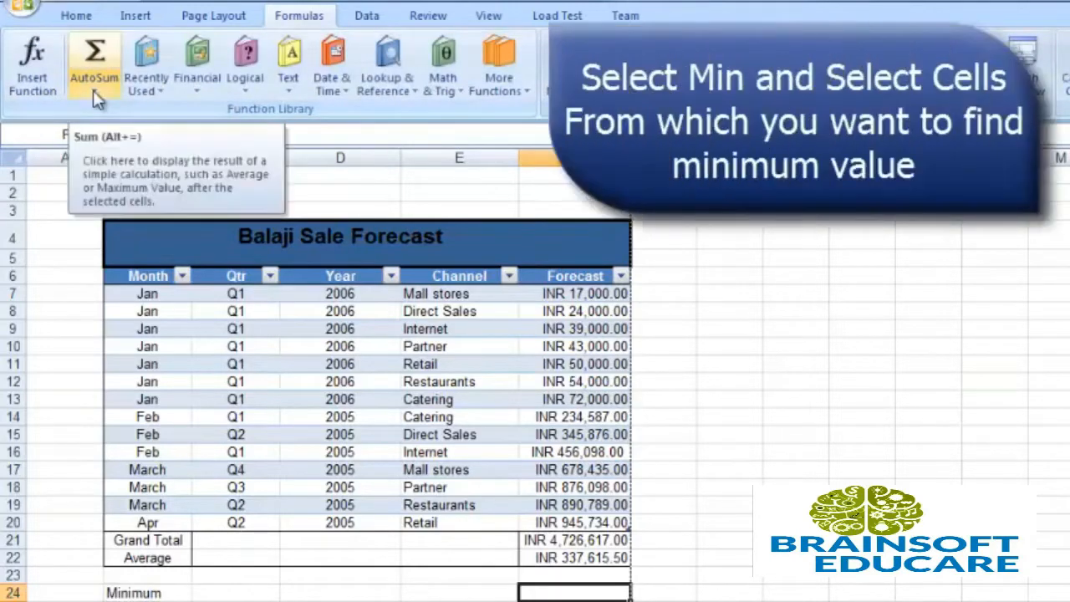
click(93, 91)
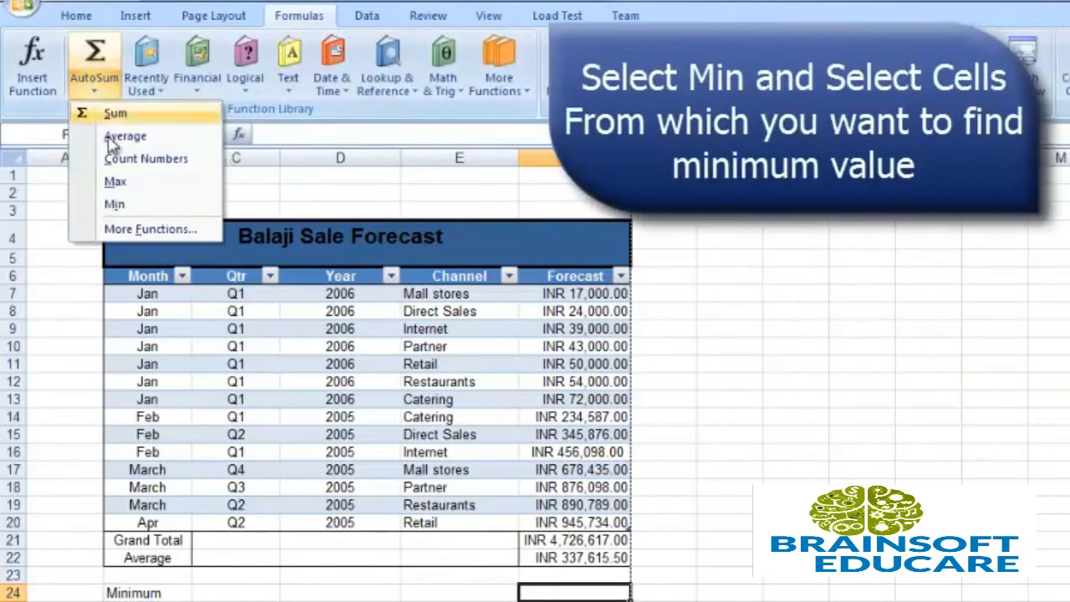
click(114, 204)
drag(573, 294, 574, 522)
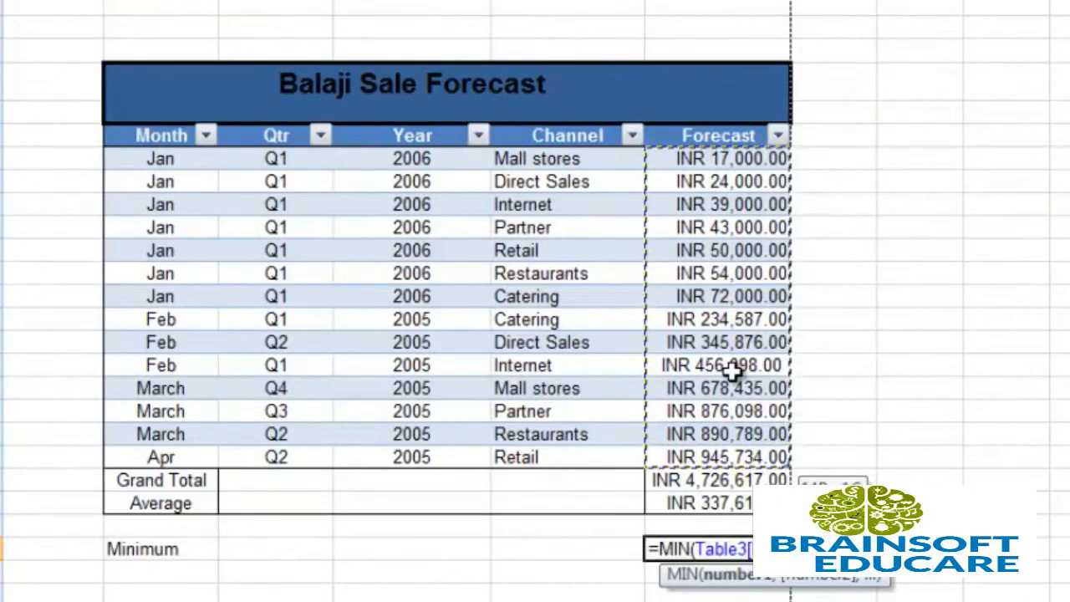
key(Return)
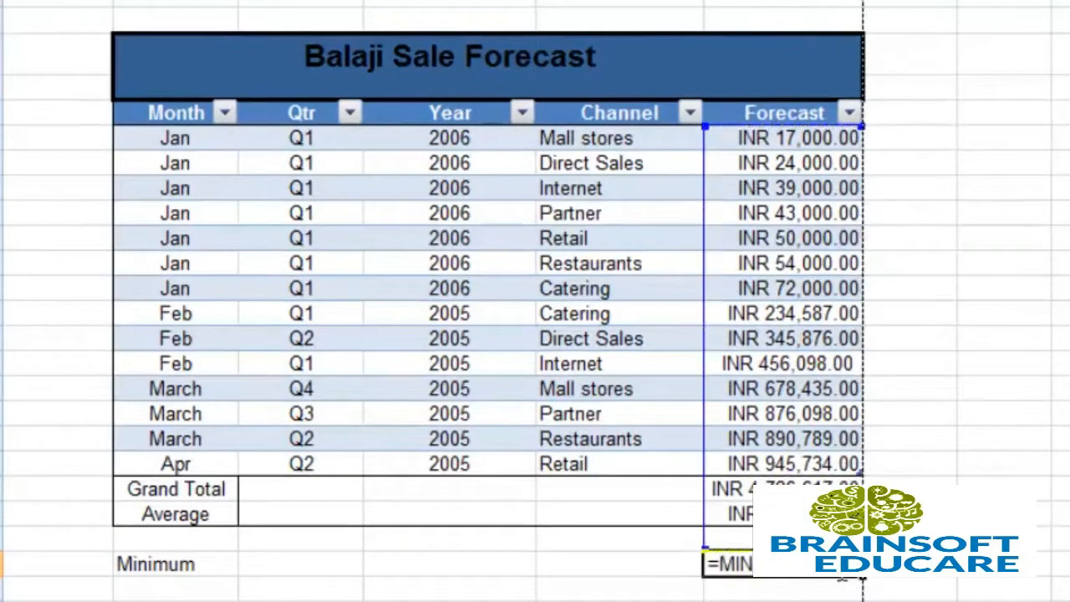
key(Return)
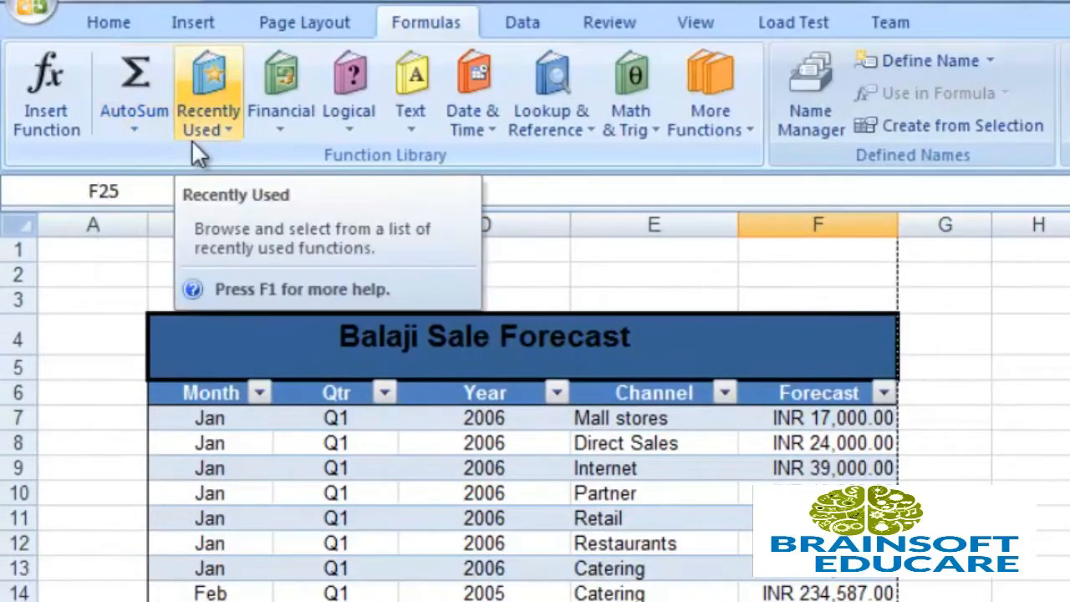
- Look through the recently used, financial, logical and text functions available in the function library
click(192, 139)
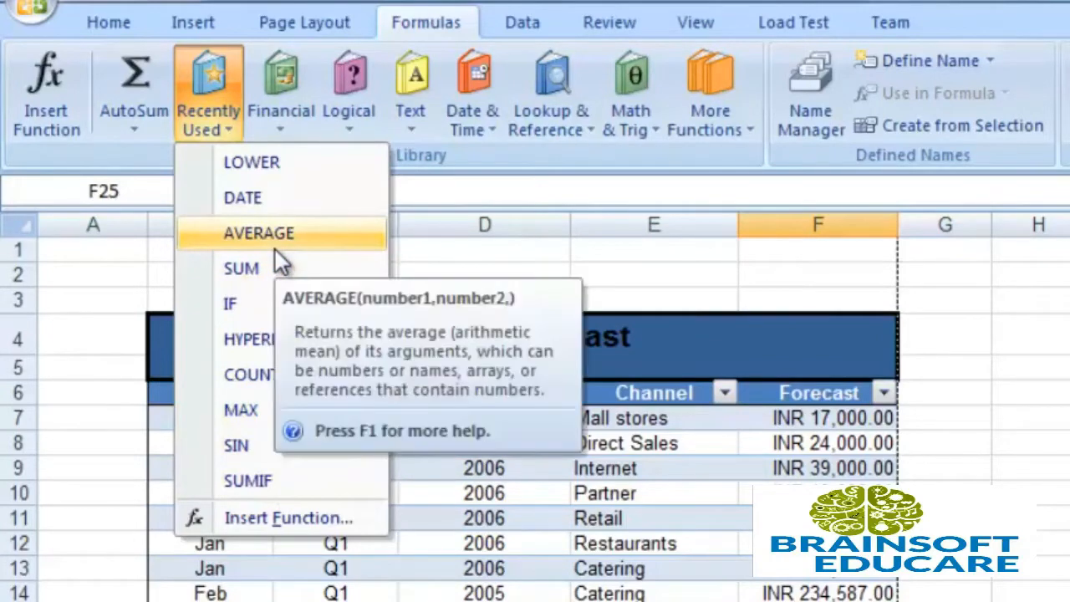
click(281, 92)
drag(471, 585, 468, 189)
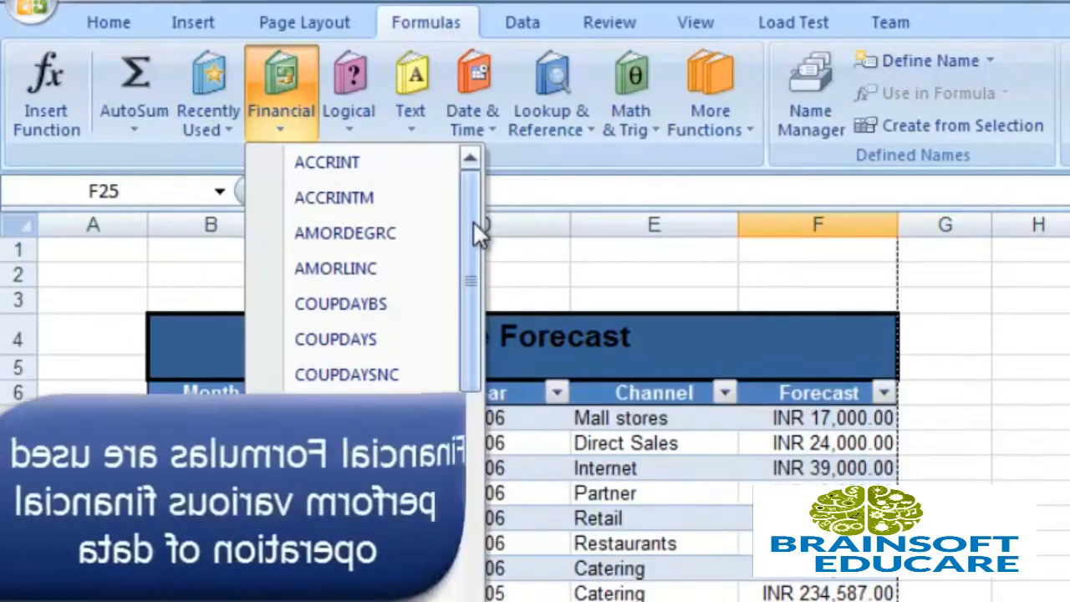
drag(472, 220, 457, 166)
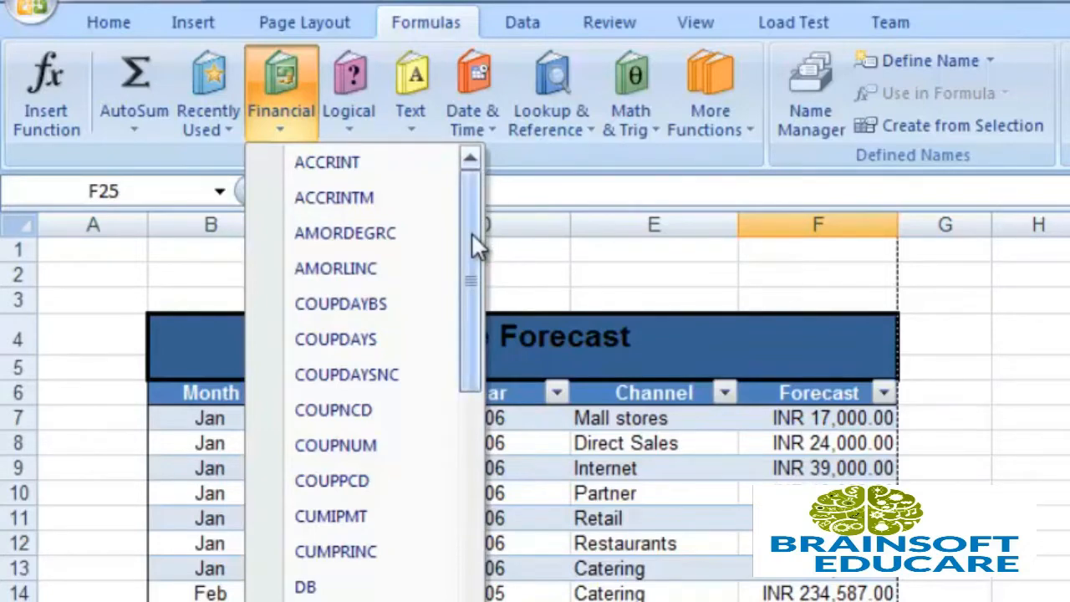
click(352, 121)
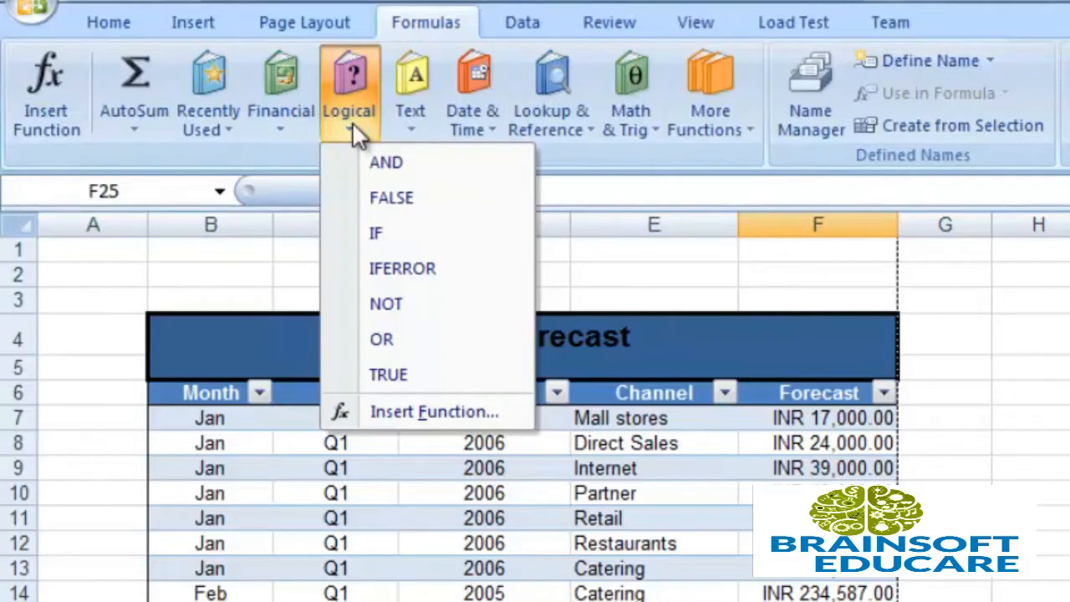
click(425, 122)
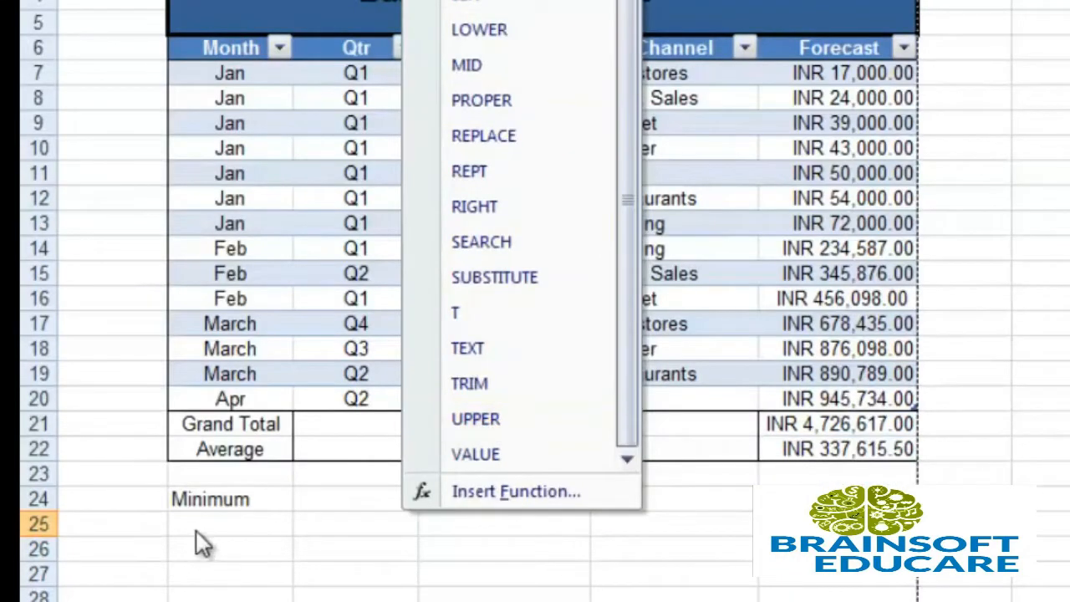
- Insert an UPPER function in cell B25 with B24 as its text argument, and compare the two cells
click(241, 495)
click(243, 497)
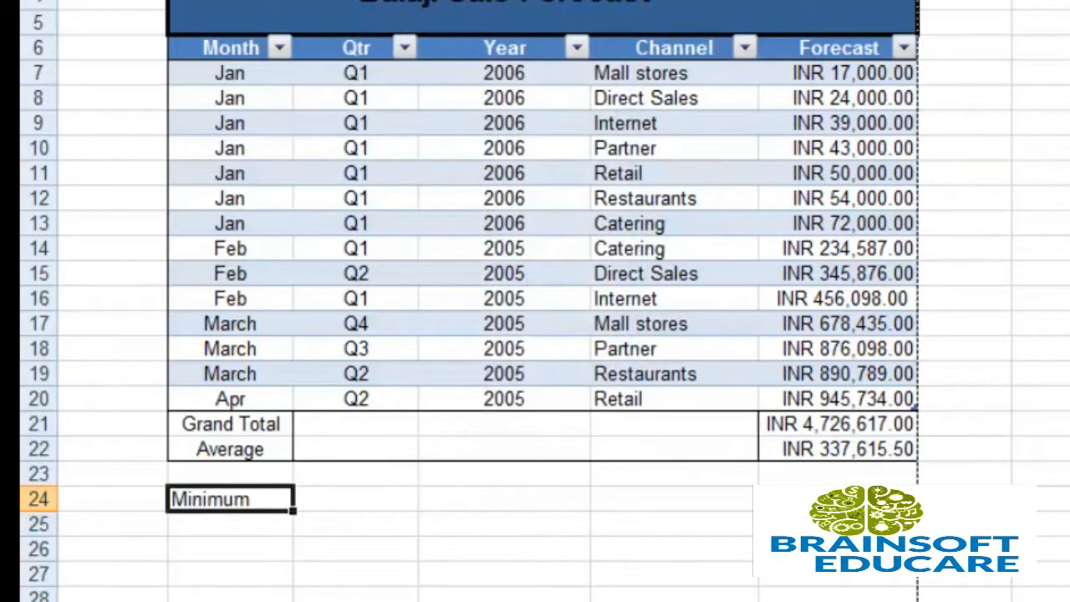
click(435, 2)
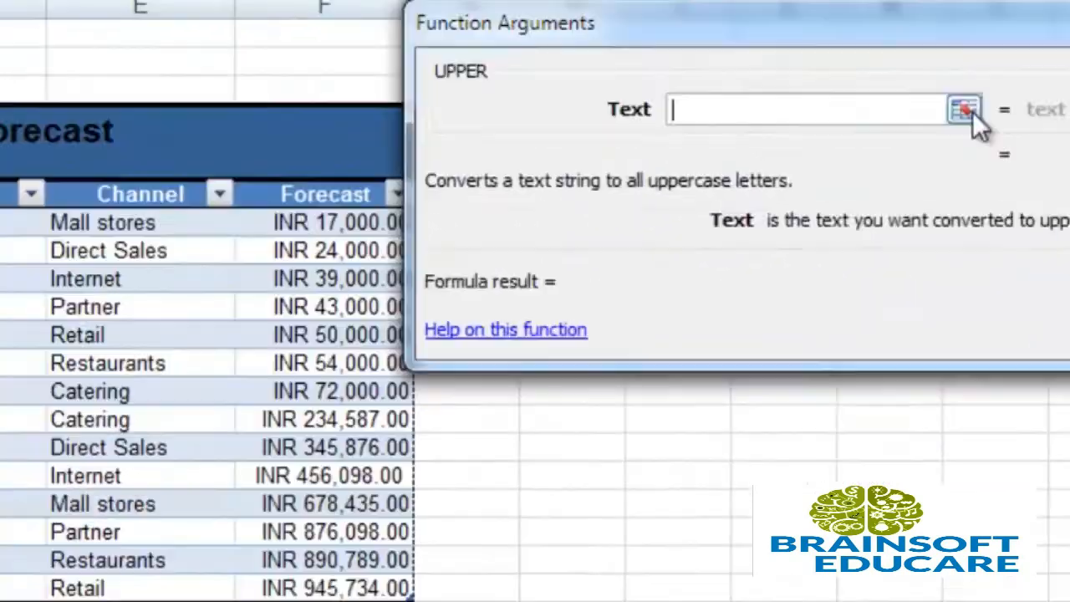
click(968, 110)
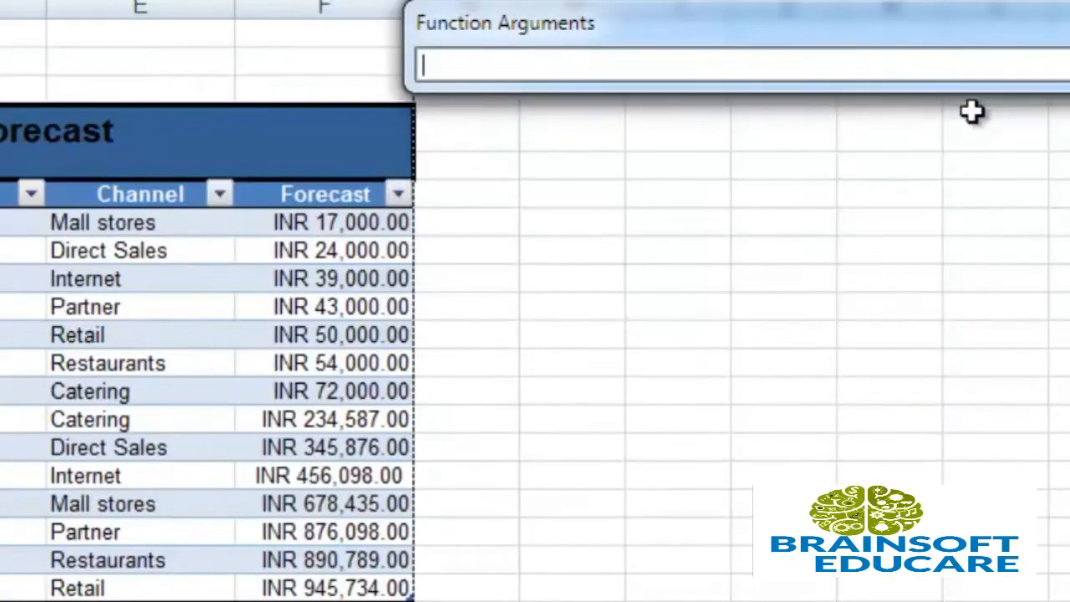
key(Return)
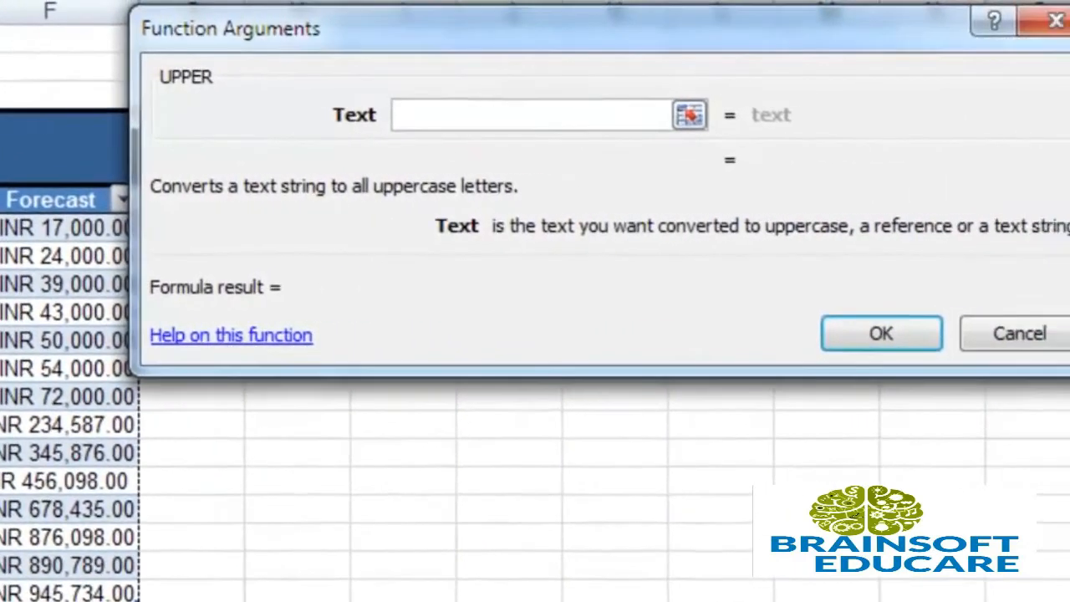
text(B24)
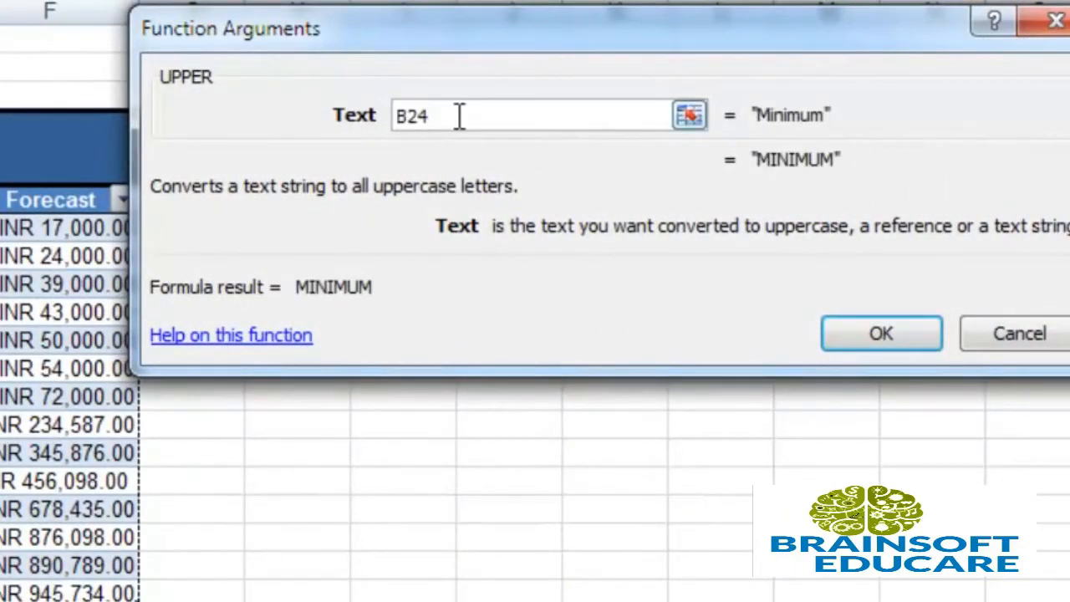
drag(459, 116, 356, 101)
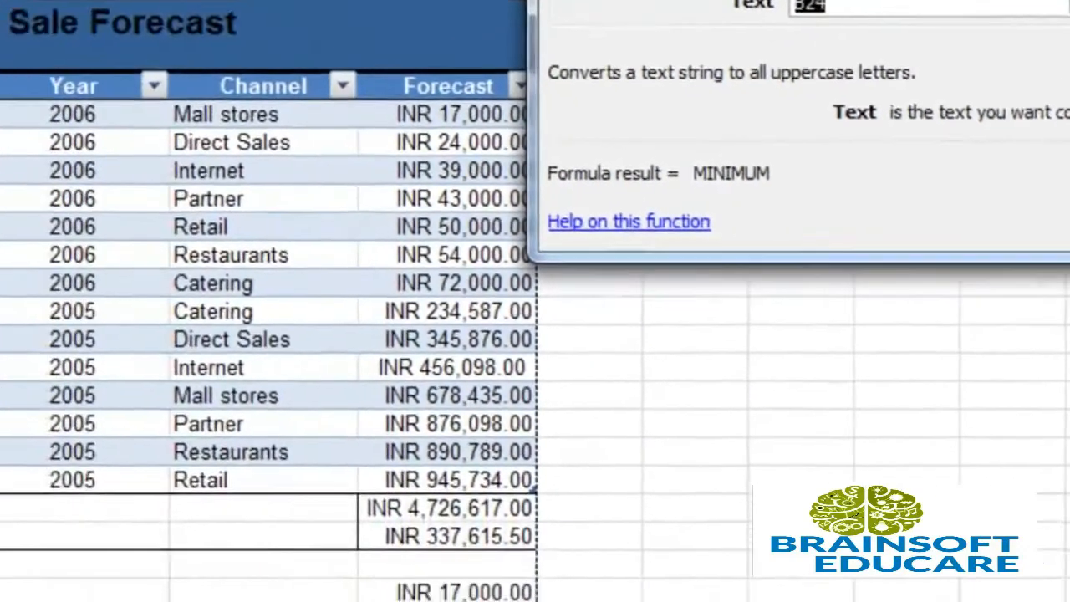
click(884, 333)
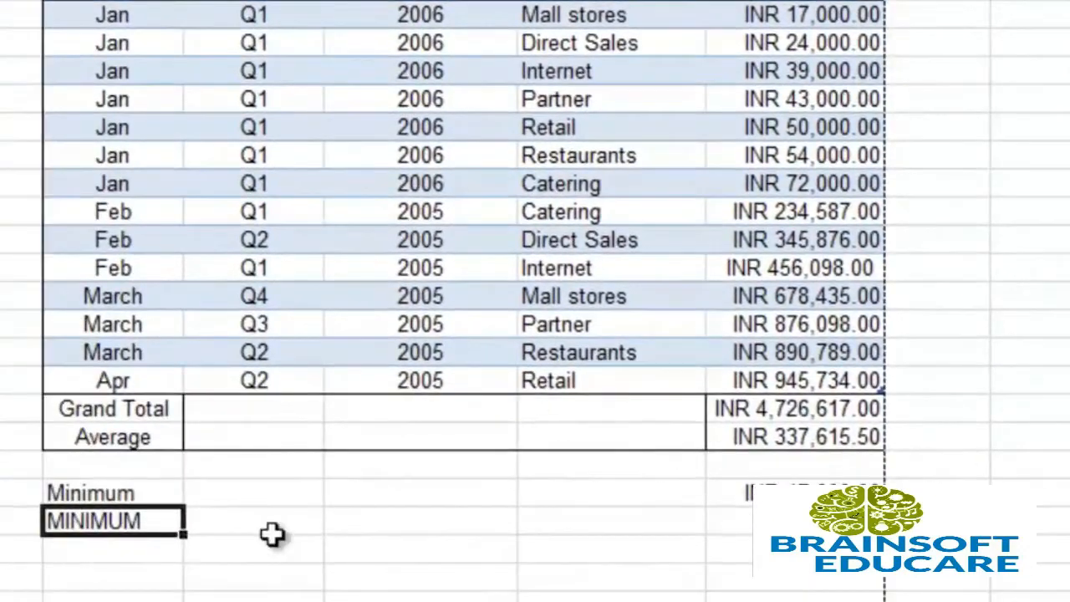
click(123, 493)
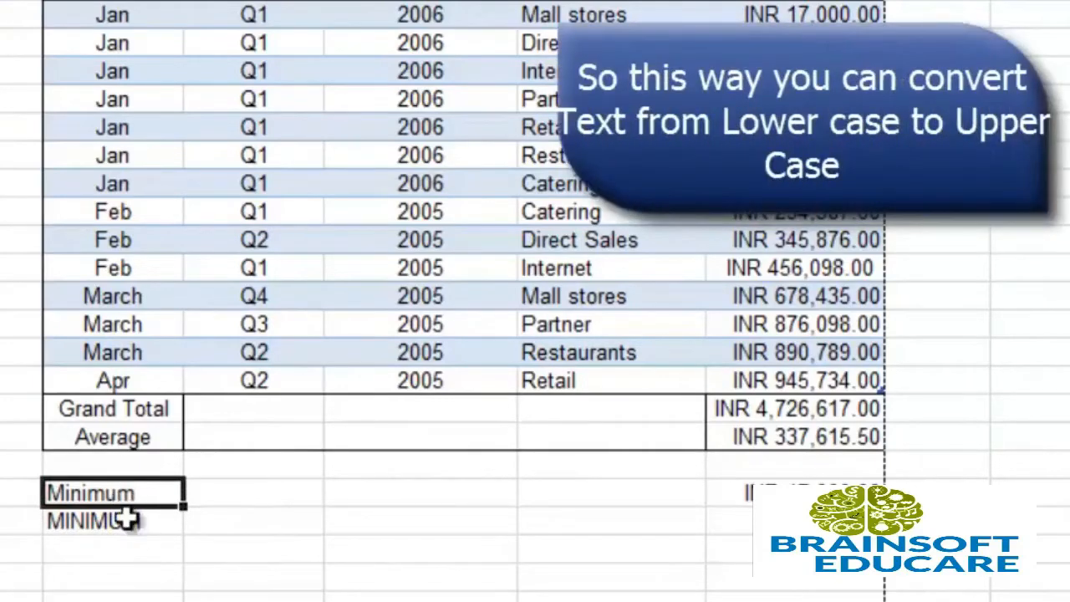
click(128, 522)
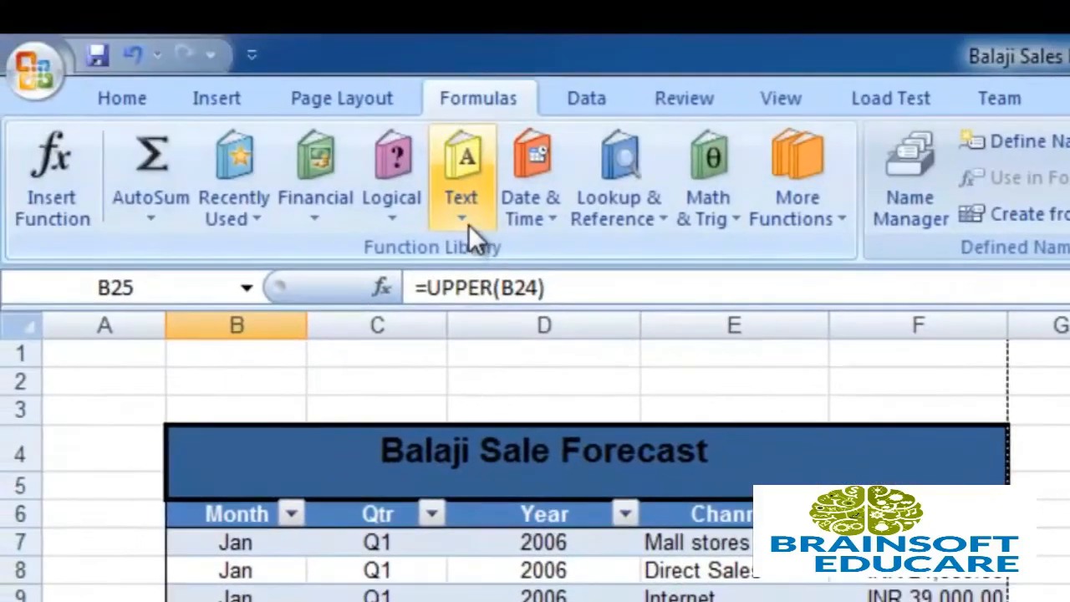
- Look through the available text functions and the date and time functions
click(468, 224)
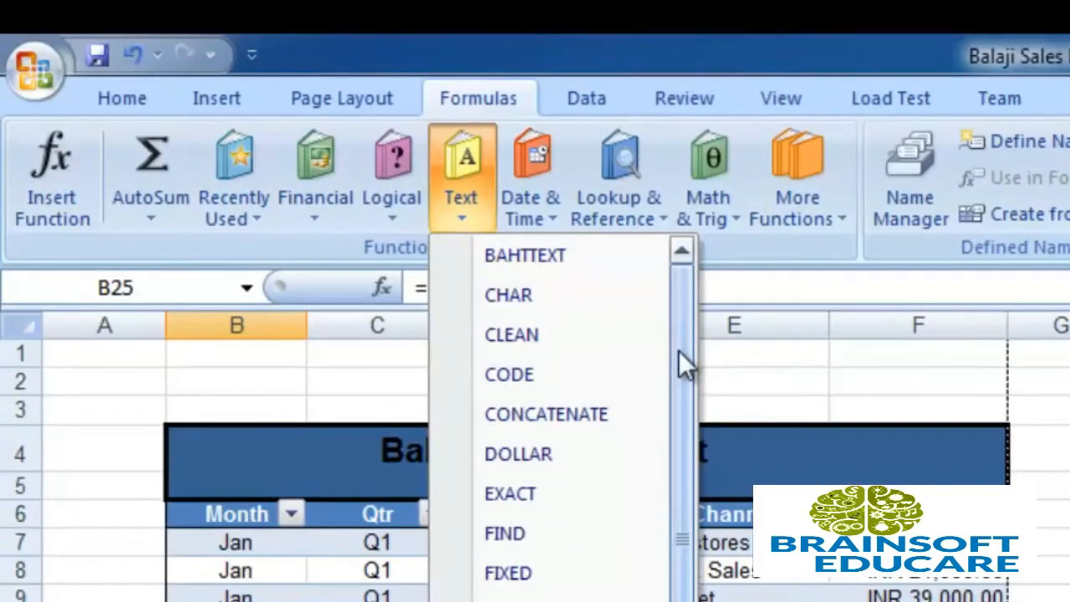
drag(679, 350, 680, 598)
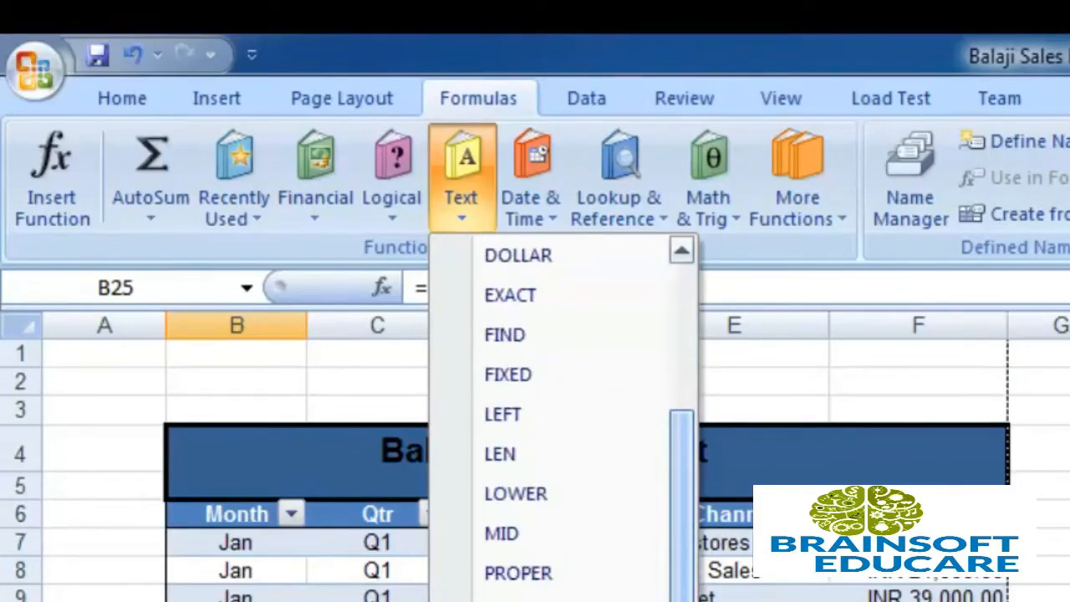
scroll(641, 583, up, 2)
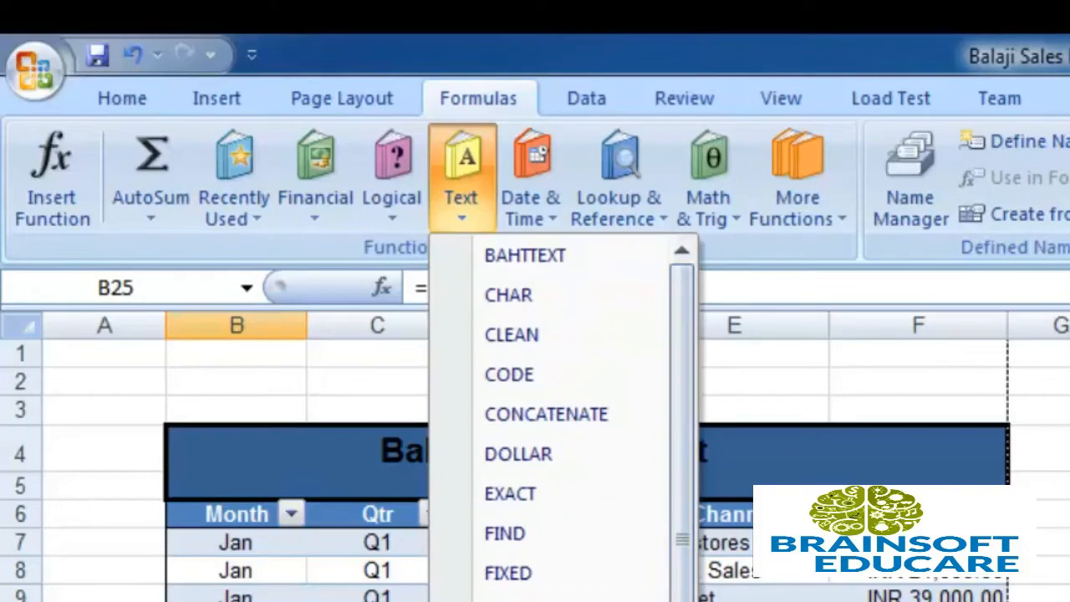
key(Escape)
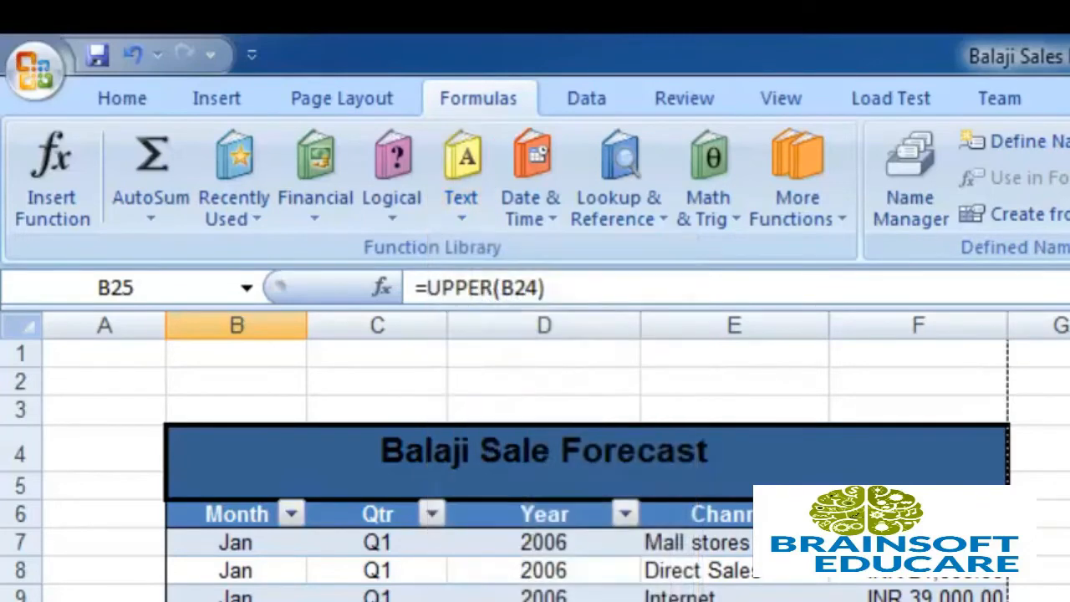
click(544, 227)
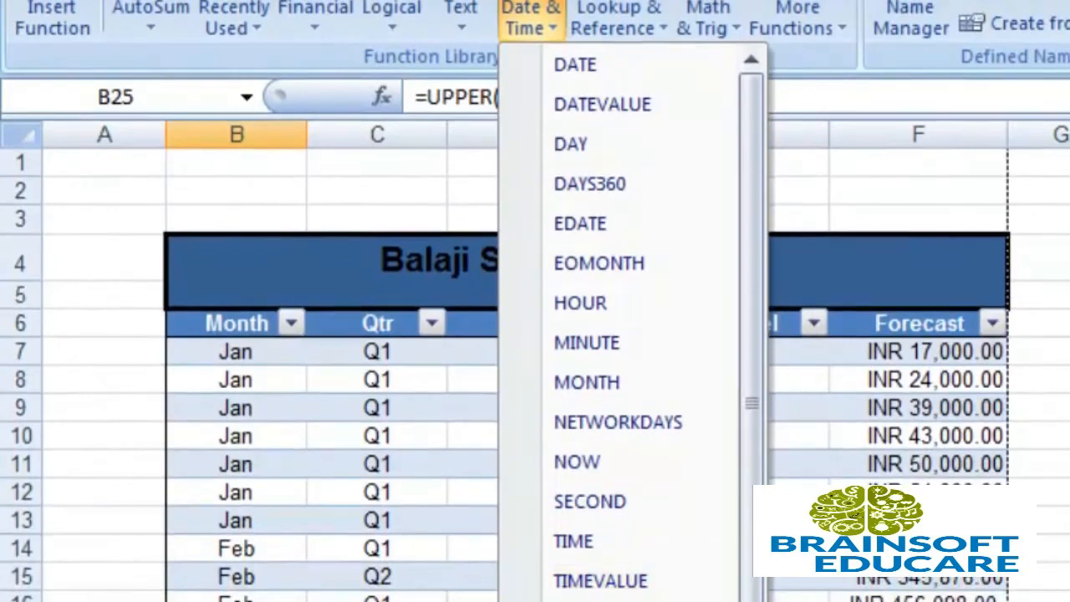
- Enter the label "Date" in cell B27
click(232, 573)
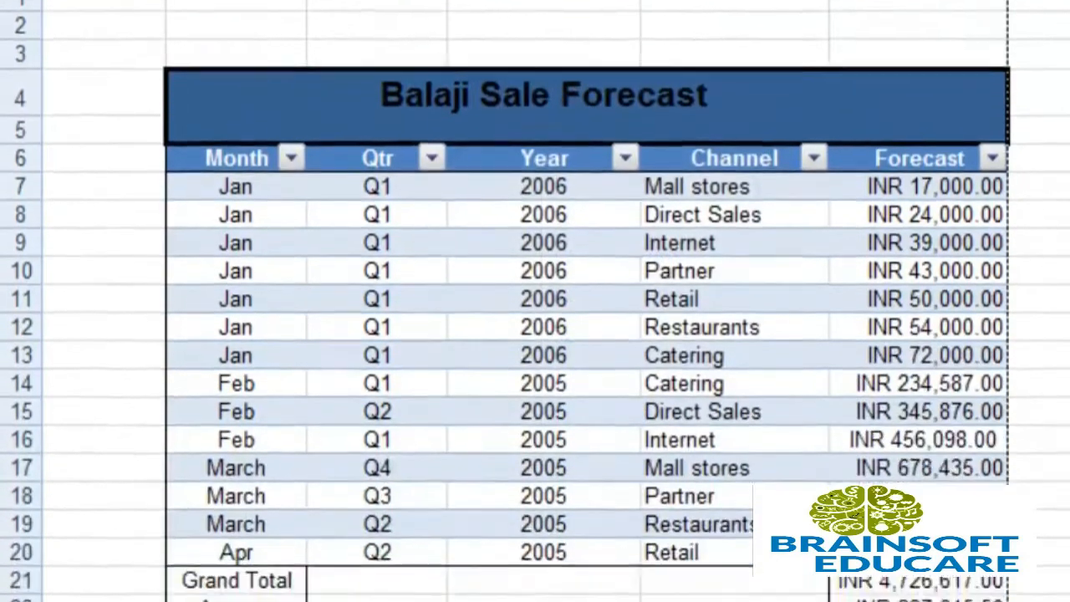
click(231, 574)
text(?)
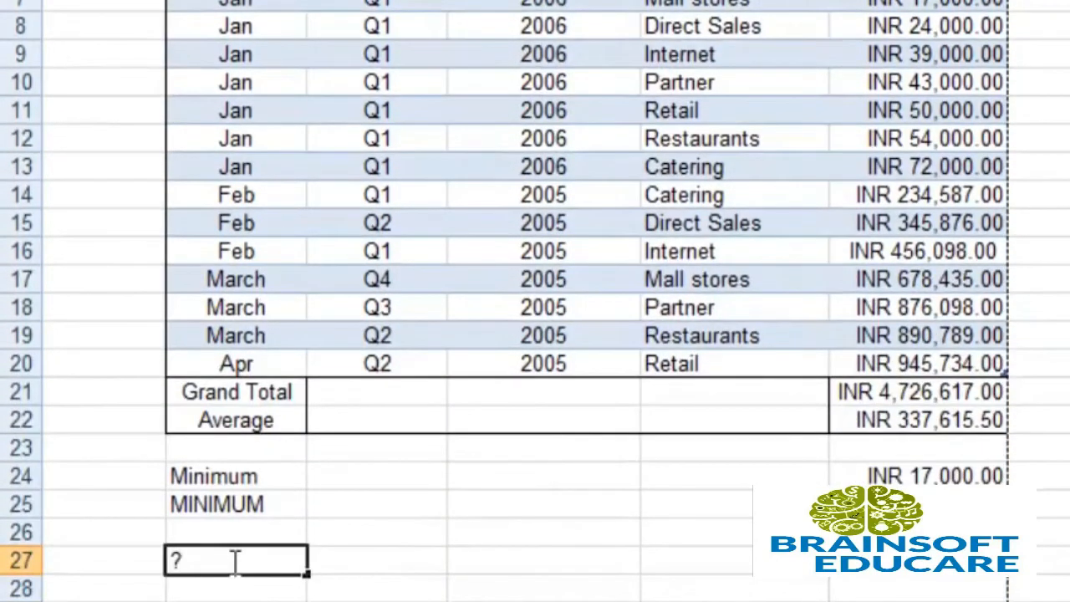
key(BackSpace)
text(A)
key(BackSpace)
text(Date)
key(Tab)
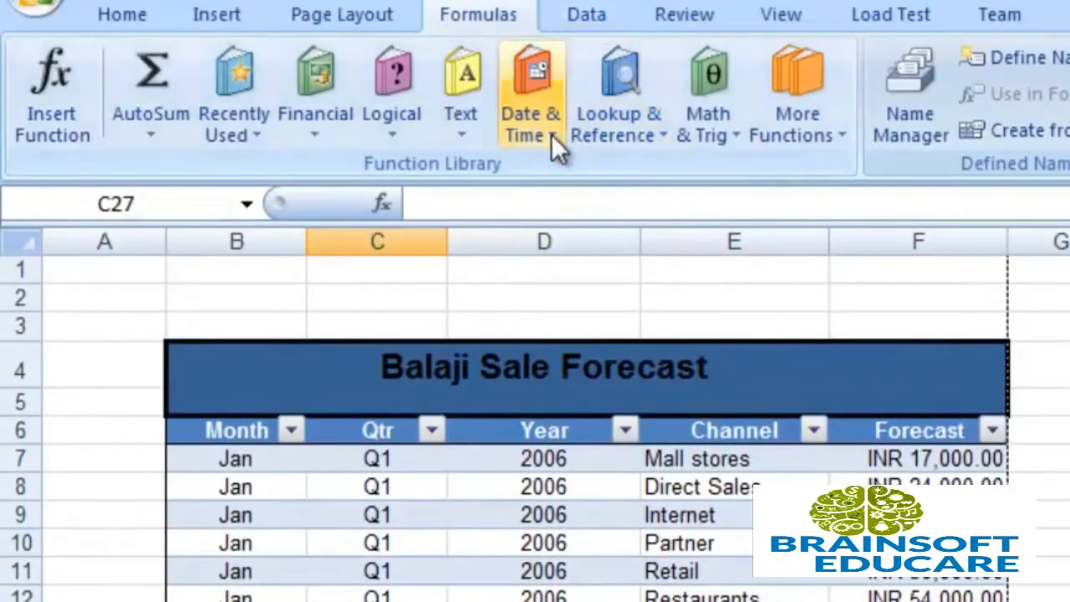
- Insert a DATE function in cell C27 with year 2007, month 5 and day 5, and check the resulting cell
click(551, 134)
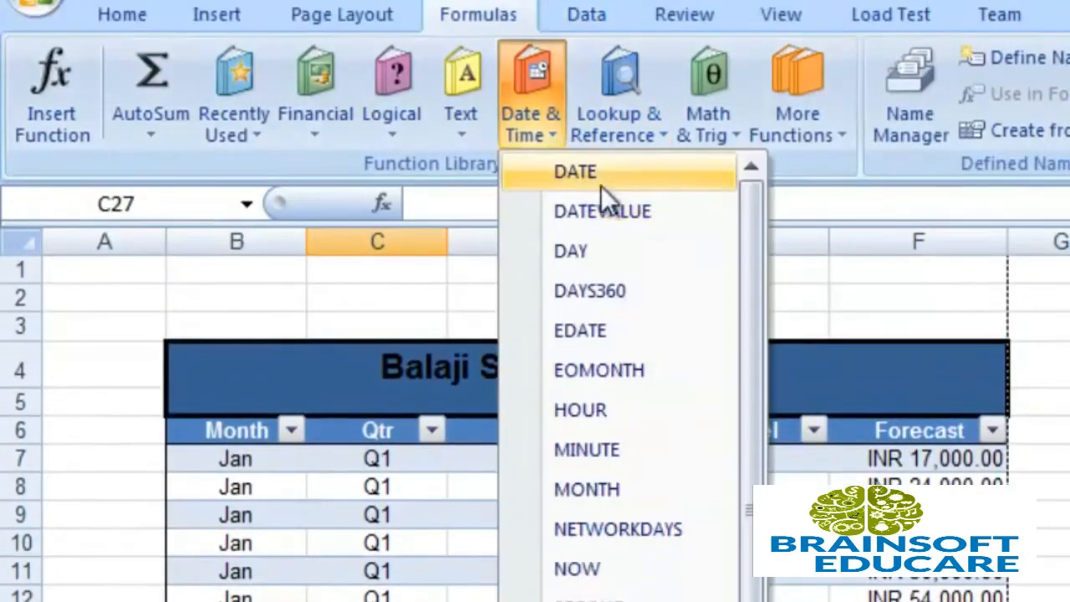
click(601, 179)
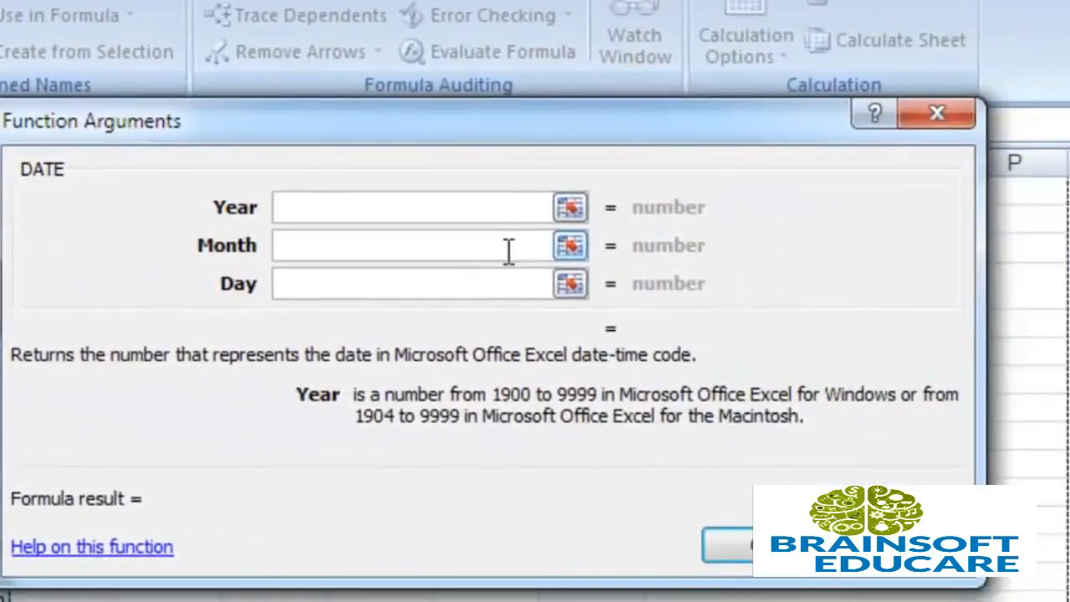
text(2007)
key(Tab)
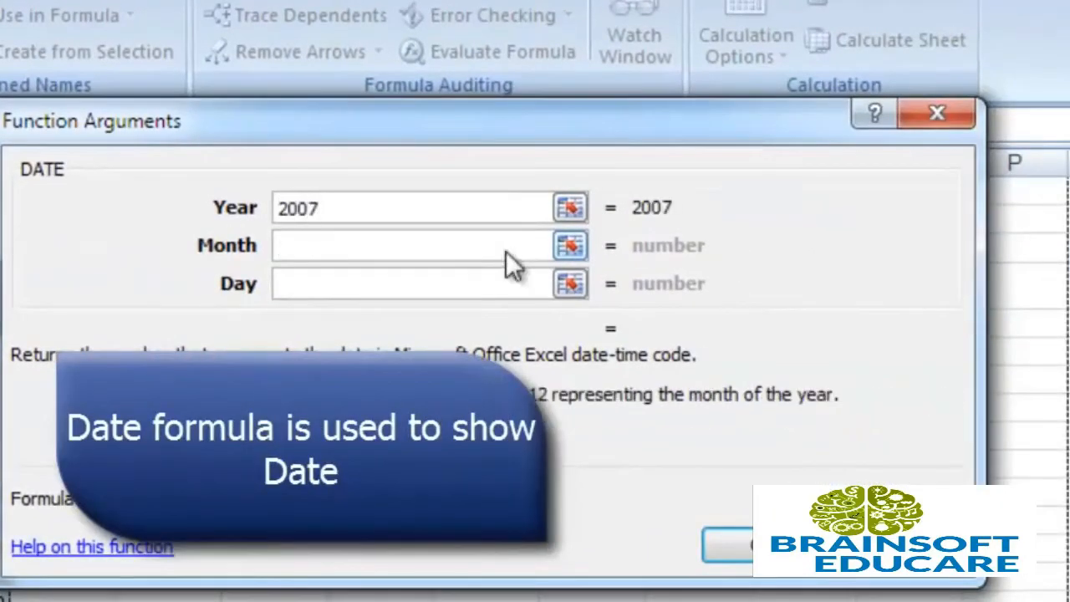
text(5)
key(Tab)
text(5)
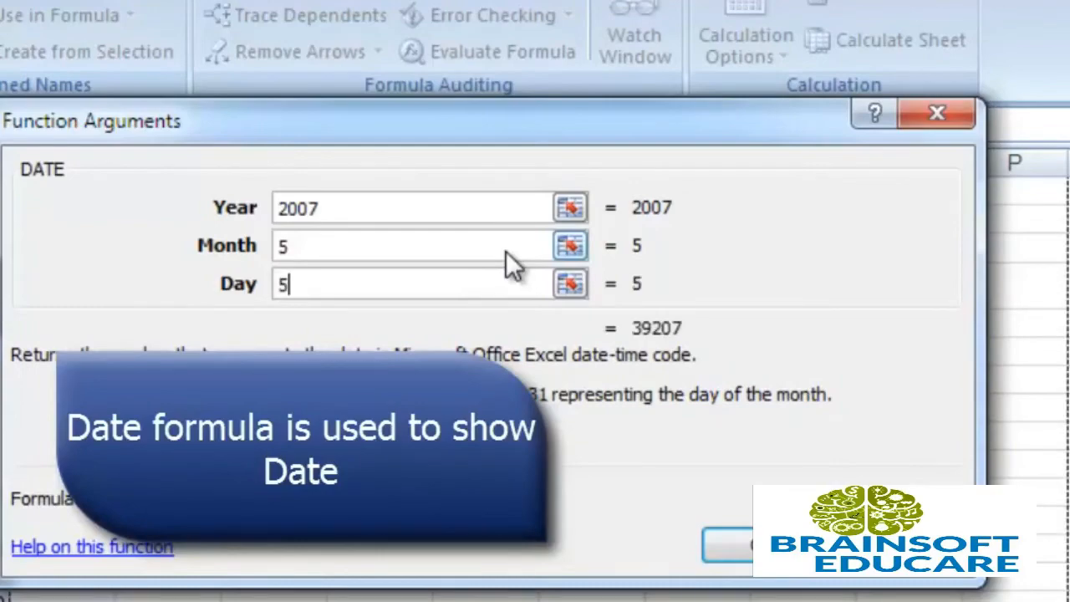
key(Return)
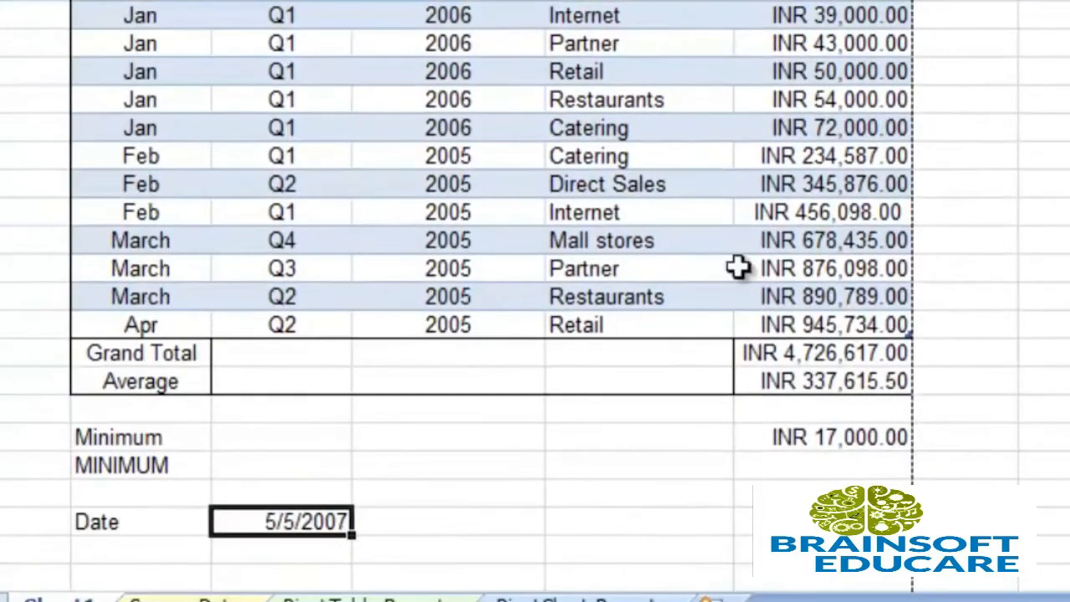
click(308, 543)
click(298, 525)
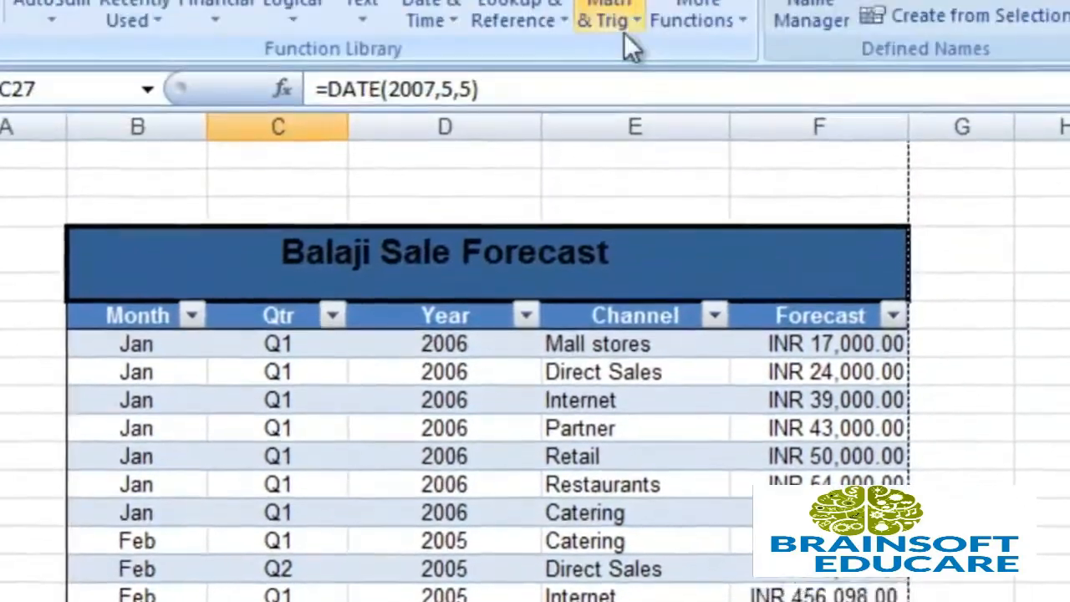
- Look through the math and trig, lookup and reference, statistical, engineering, cube and information functions available in the function library
click(623, 32)
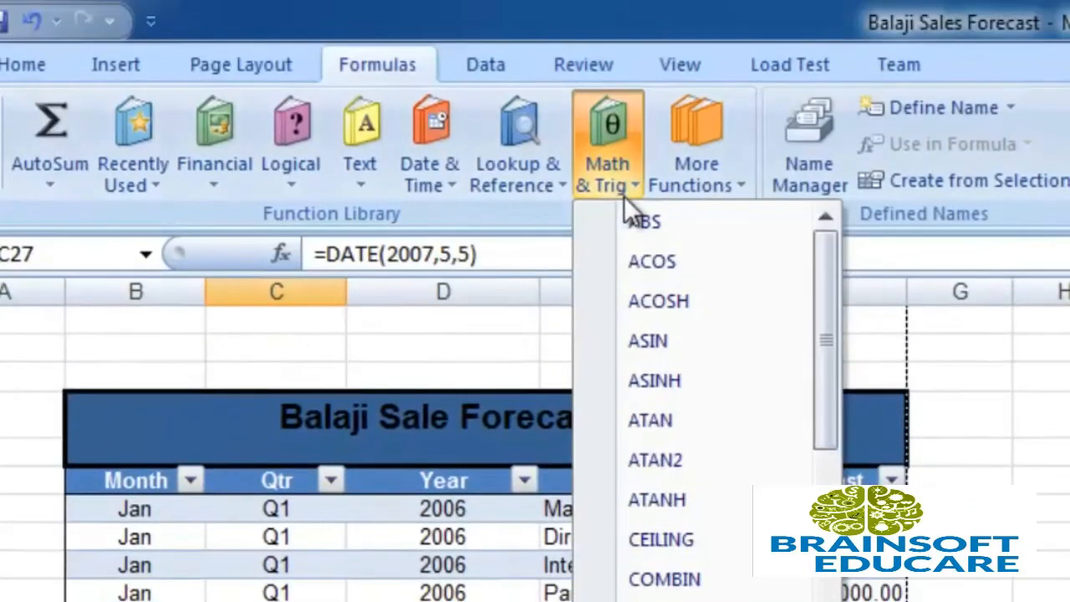
click(538, 194)
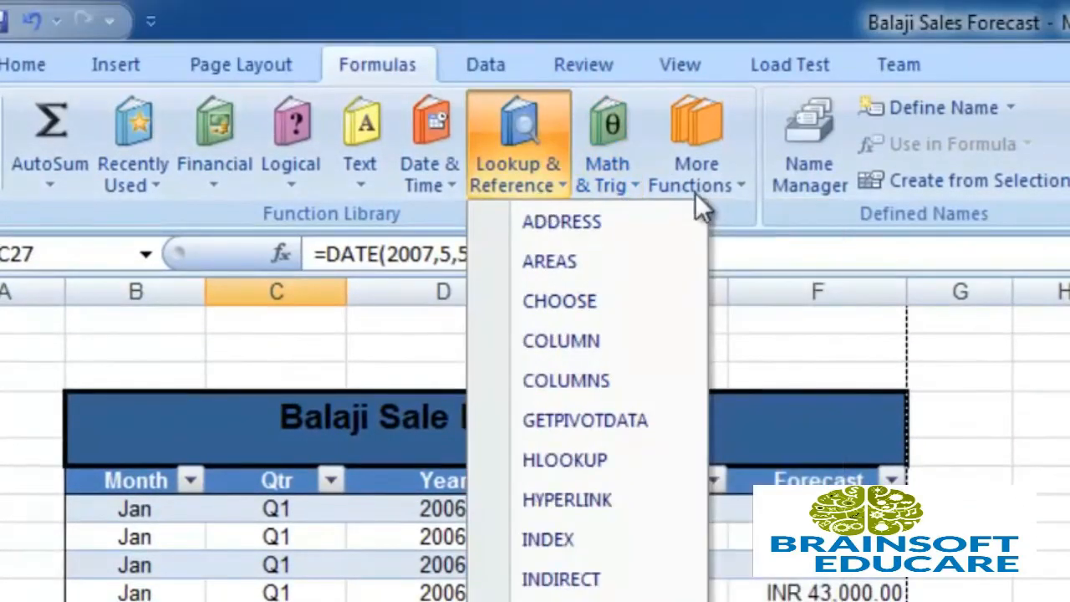
click(720, 193)
mouse_move(736, 215)
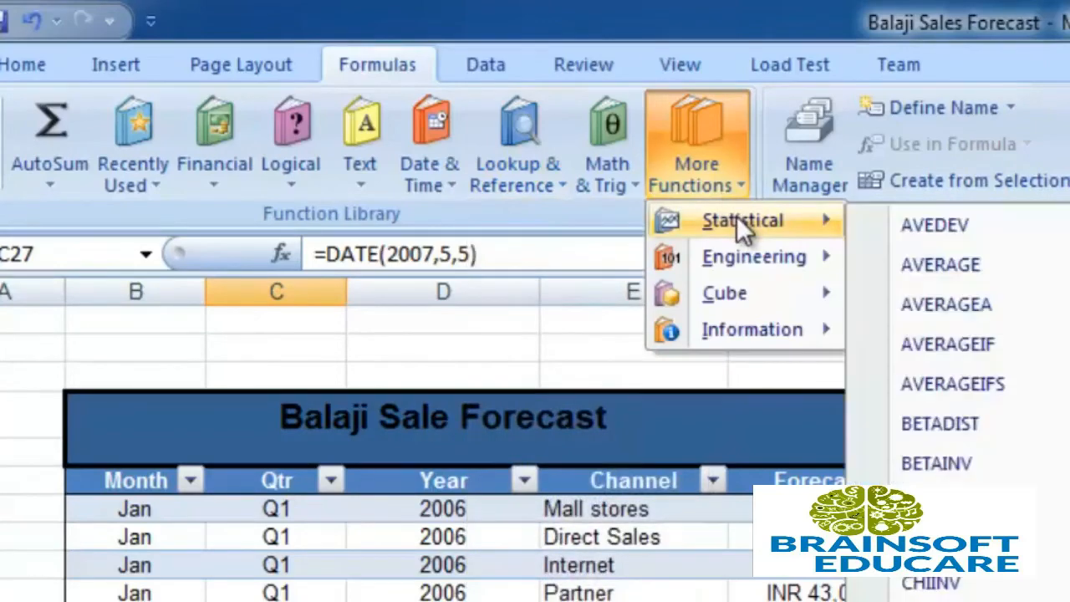
mouse_move(762, 288)
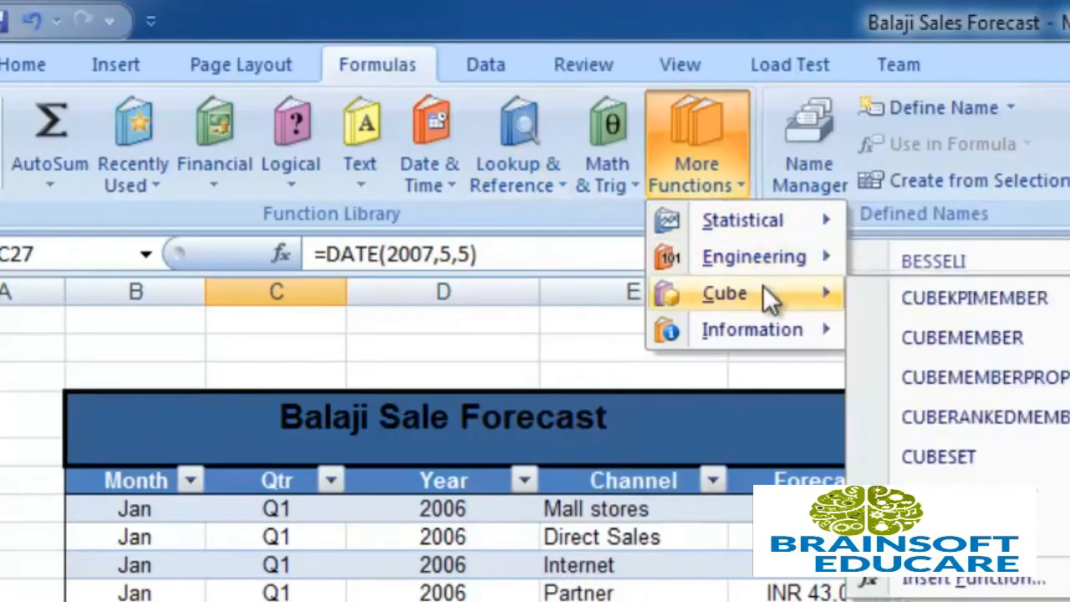
mouse_move(764, 331)
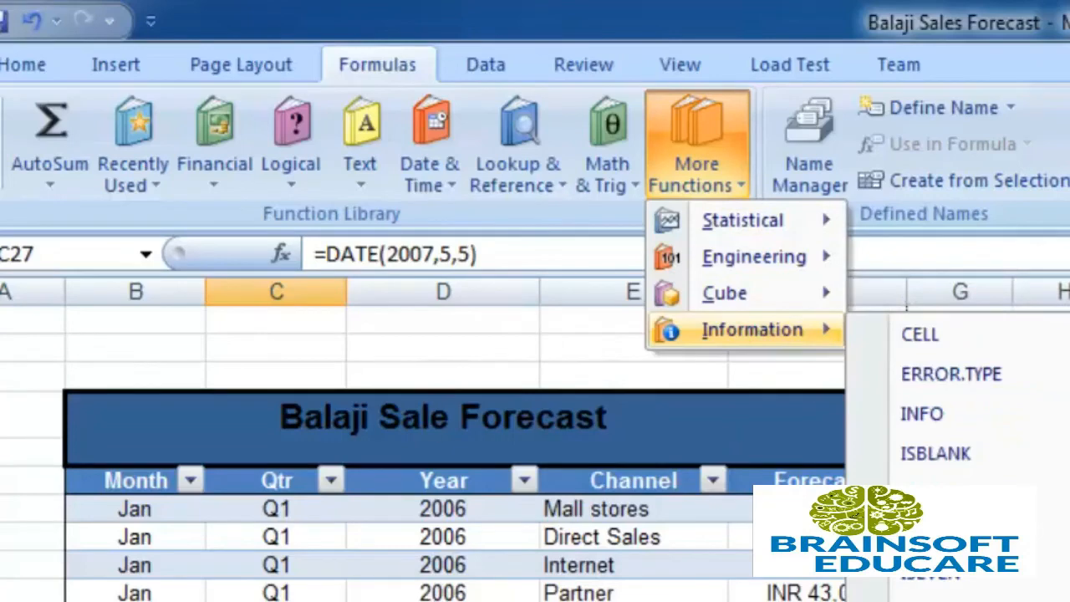
key(Escape)
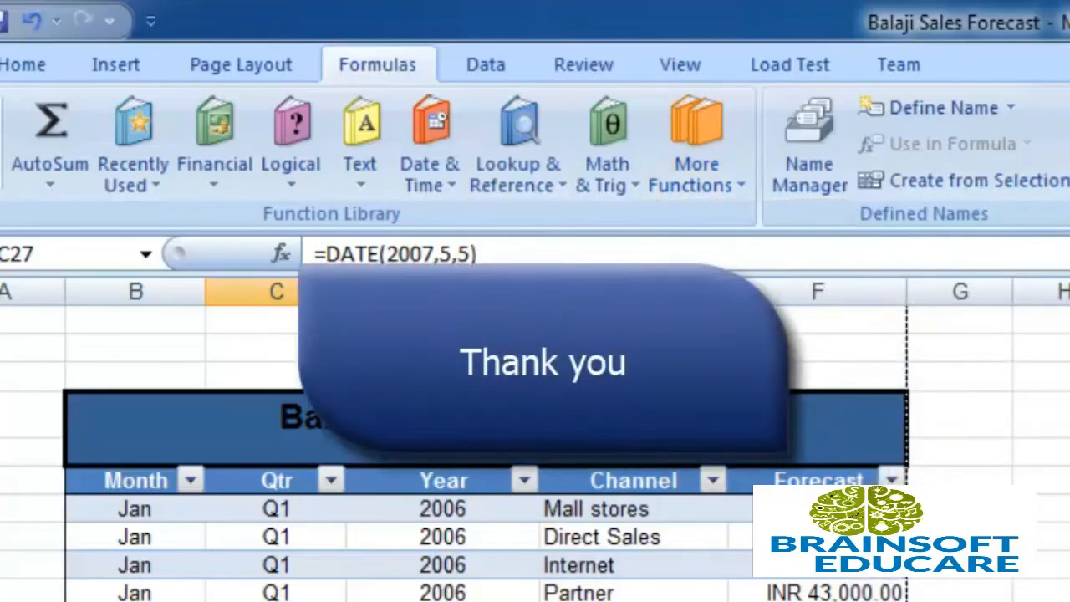